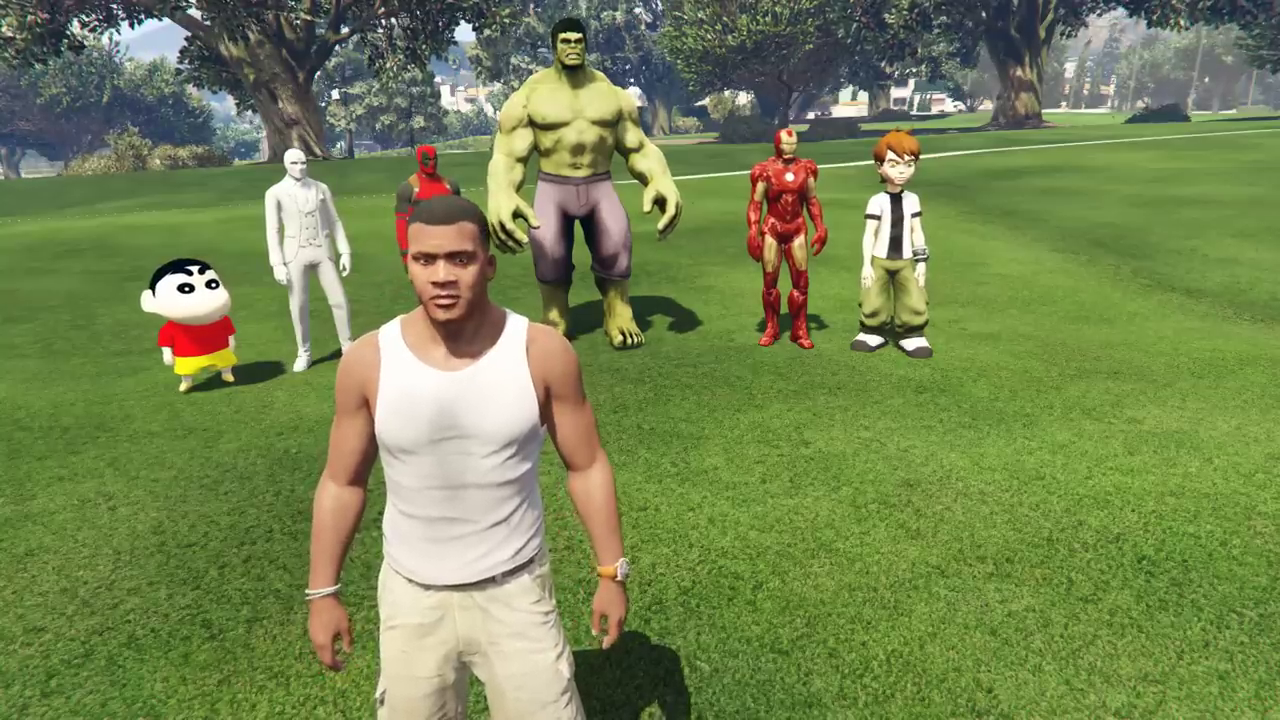
pyautogui.press('w')
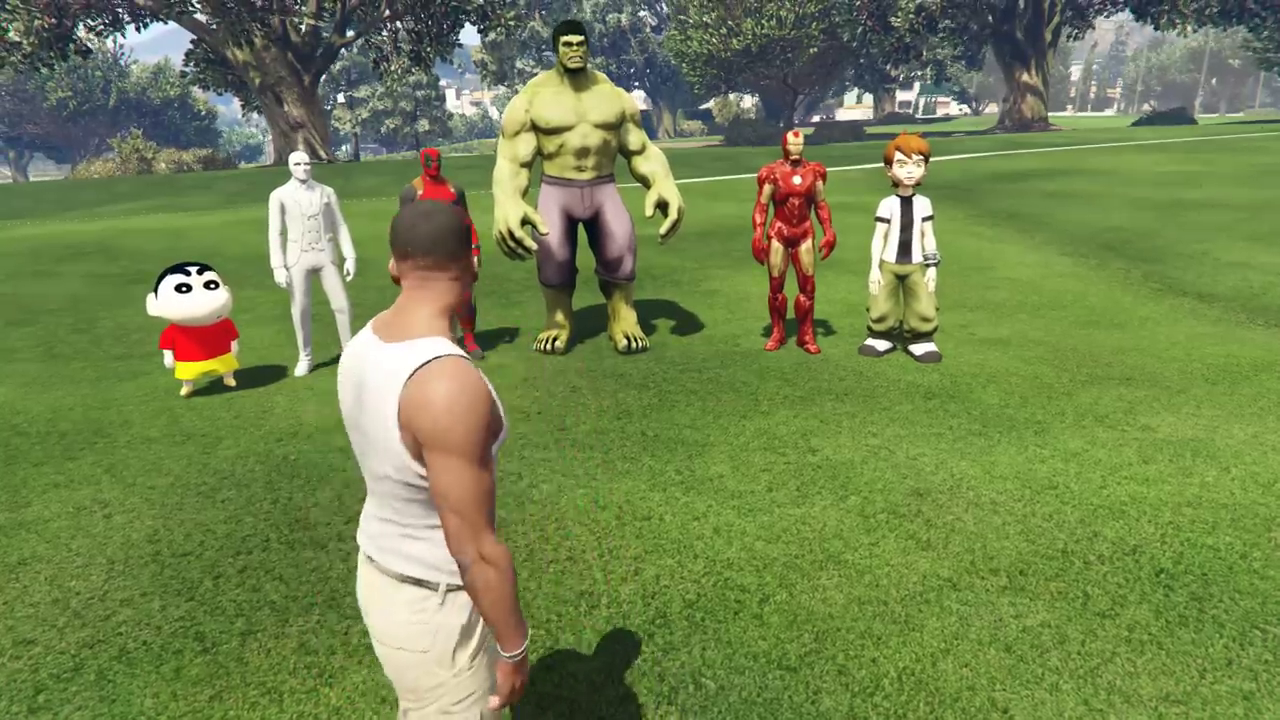
pyautogui.press('w')
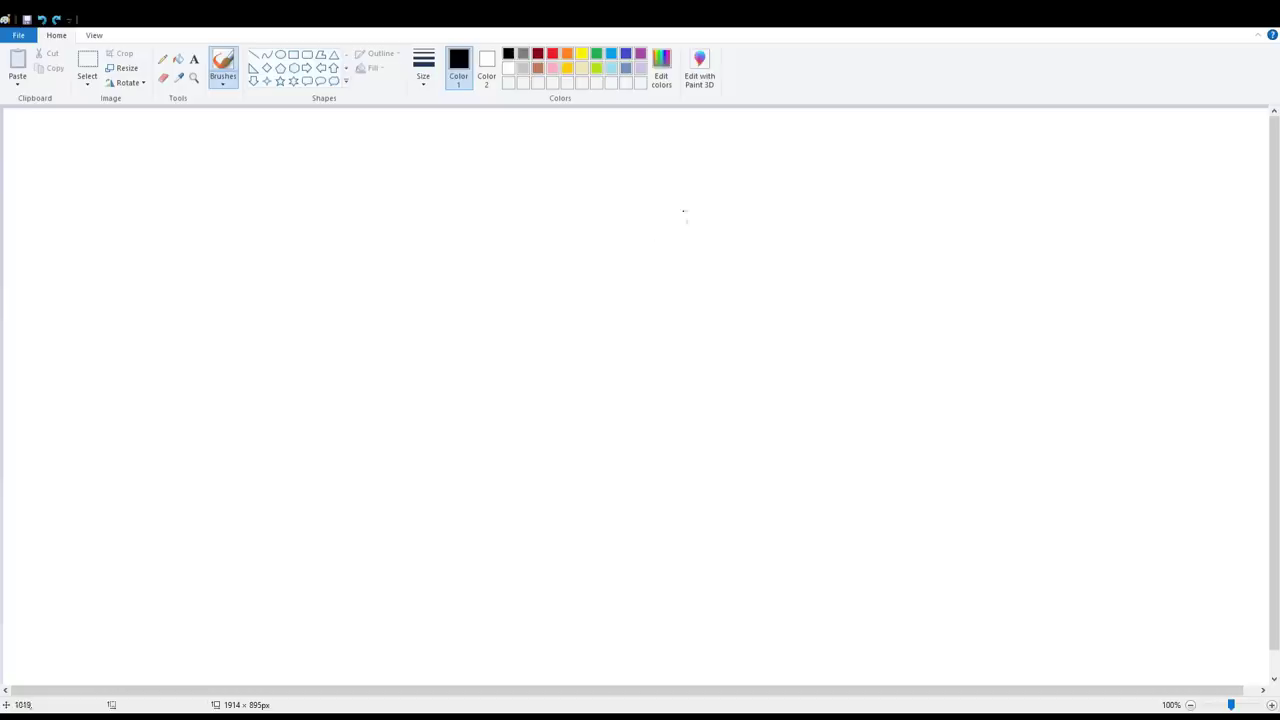
# Brush a tiger creature's head in black with horn-like brows, a dark nose, jaw, mouth, fang and forehead stripes
pyautogui.moveTo(629, 204)
pyautogui.mouseDown()
pyautogui.moveTo(673, 174)
pyautogui.moveTo(672, 196)
pyautogui.moveTo(633, 205)
pyautogui.moveTo(674, 190)
pyautogui.moveTo(631, 213)
pyautogui.moveTo(625, 228)
pyautogui.moveTo(661, 207)
pyautogui.mouseUp()
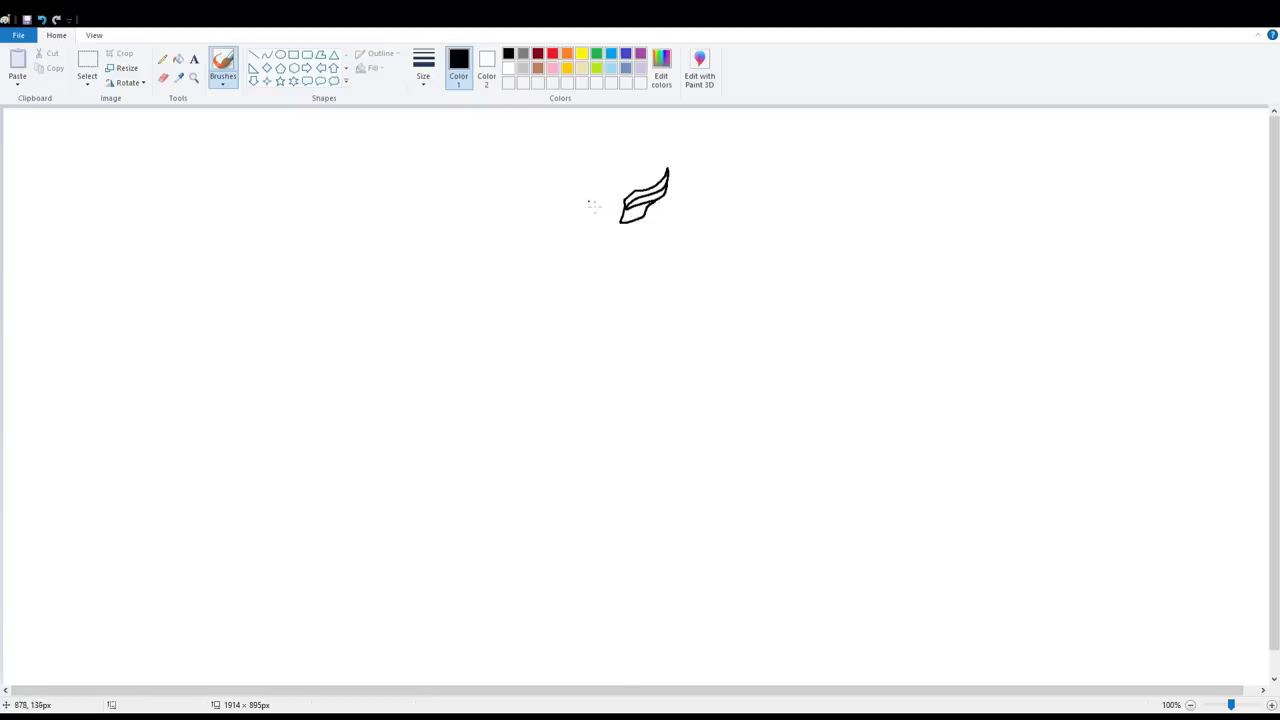
pyautogui.moveTo(603, 210)
pyautogui.mouseDown()
pyautogui.moveTo(606, 234)
pyautogui.moveTo(575, 235)
pyautogui.moveTo(587, 207)
pyautogui.moveTo(590, 244)
pyautogui.moveTo(604, 234)
pyautogui.moveTo(580, 240)
pyautogui.moveTo(592, 245)
pyautogui.mouseUp()
pyautogui.moveTo(576, 208)
pyautogui.mouseDown()
pyautogui.moveTo(536, 174)
pyautogui.moveTo(551, 203)
pyautogui.moveTo(578, 211)
pyautogui.moveTo(543, 213)
pyautogui.moveTo(570, 210)
pyautogui.moveTo(556, 217)
pyautogui.moveTo(570, 185)
pyautogui.moveTo(608, 169)
pyautogui.moveTo(643, 192)
pyautogui.mouseUp()
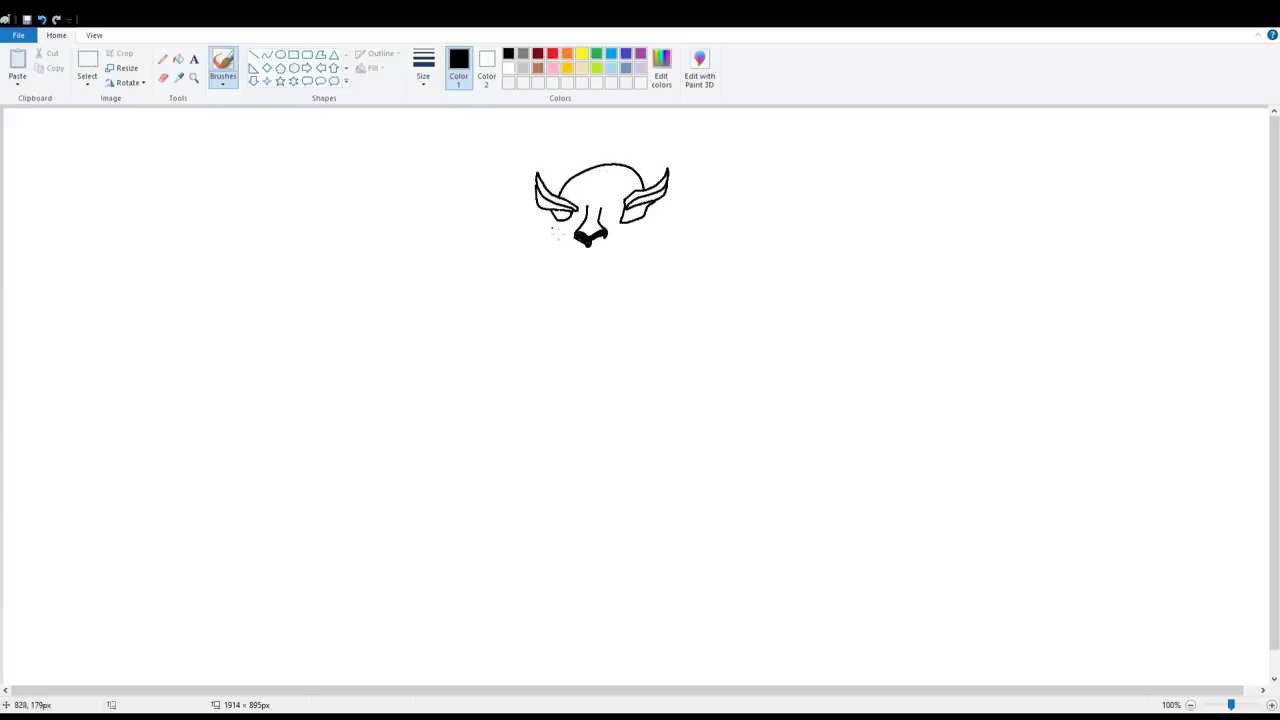
pyautogui.moveTo(549, 212)
pyautogui.mouseDown()
pyautogui.moveTo(570, 267)
pyautogui.moveTo(624, 265)
pyautogui.moveTo(555, 262)
pyautogui.moveTo(575, 289)
pyautogui.moveTo(600, 289)
pyautogui.moveTo(666, 222)
pyautogui.mouseUp()
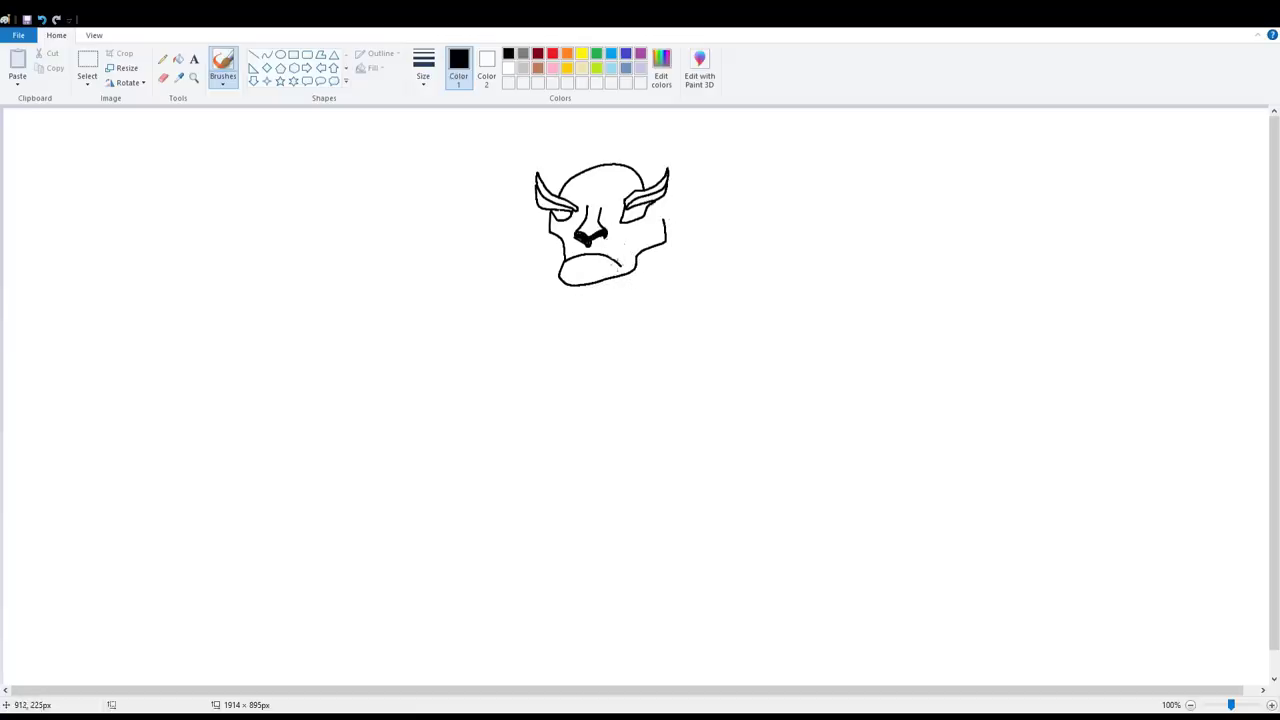
pyautogui.moveTo(610, 244)
pyautogui.mouseDown()
pyautogui.moveTo(613, 260)
pyautogui.moveTo(619, 250)
pyautogui.moveTo(588, 236)
pyautogui.moveTo(620, 235)
pyautogui.mouseUp()
pyautogui.moveTo(617, 167)
pyautogui.mouseDown()
pyautogui.moveTo(608, 196)
pyautogui.moveTo(620, 194)
pyautogui.moveTo(590, 196)
pyautogui.moveTo(592, 182)
pyautogui.moveTo(568, 202)
pyautogui.mouseUp()
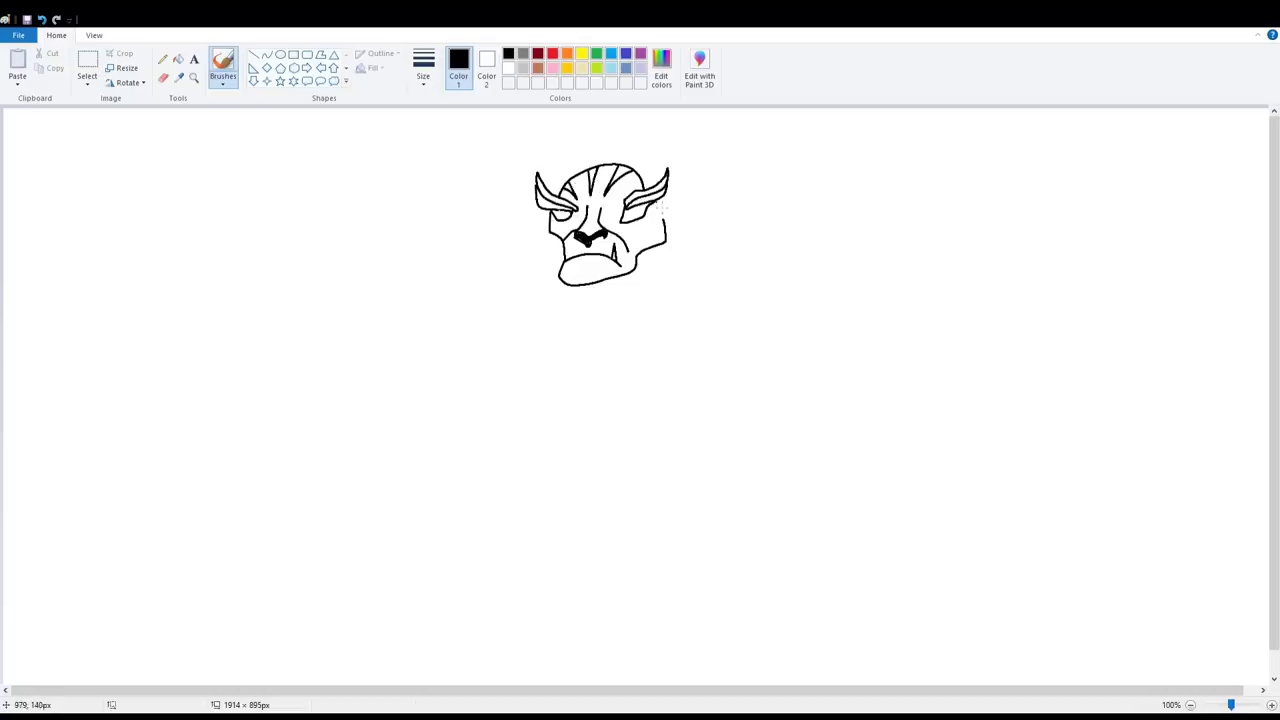
# Draw the creature's left shoulder, muscular arm, curled hand and long wrist claw, with pointed stripes on the shoulder
pyautogui.moveTo(657, 201)
pyautogui.mouseDown()
pyautogui.moveTo(778, 268)
pyautogui.moveTo(792, 283)
pyautogui.moveTo(788, 355)
pyautogui.moveTo(746, 348)
pyautogui.moveTo(808, 328)
pyautogui.moveTo(808, 383)
pyautogui.mouseUp()
pyautogui.moveTo(722, 349)
pyautogui.mouseDown()
pyautogui.moveTo(757, 403)
pyautogui.moveTo(785, 411)
pyautogui.moveTo(794, 399)
pyautogui.moveTo(742, 448)
pyautogui.moveTo(762, 488)
pyautogui.moveTo(747, 501)
pyautogui.moveTo(772, 518)
pyautogui.moveTo(800, 494)
pyautogui.moveTo(770, 612)
pyautogui.moveTo(780, 522)
pyautogui.moveTo(716, 514)
pyautogui.moveTo(722, 548)
pyautogui.moveTo(758, 572)
pyautogui.moveTo(744, 586)
pyautogui.moveTo(772, 590)
pyautogui.mouseUp()
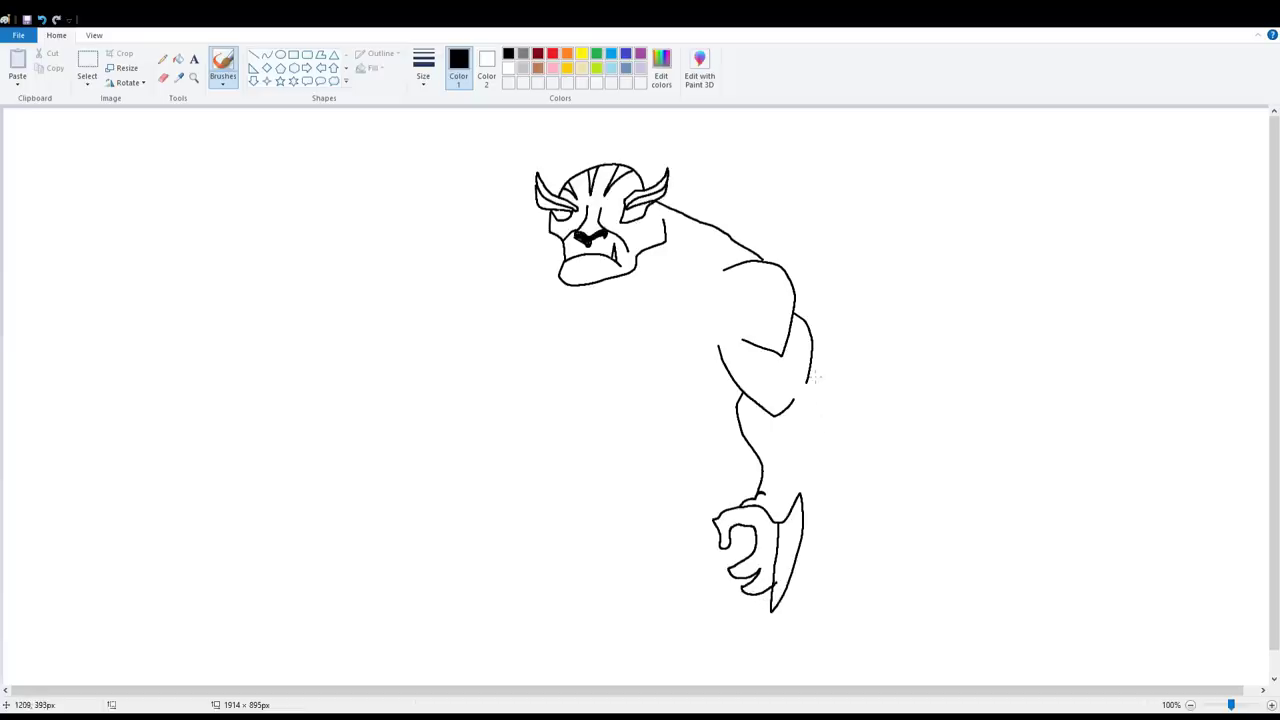
pyautogui.moveTo(812, 378)
pyautogui.mouseDown()
pyautogui.moveTo(824, 498)
pyautogui.moveTo(807, 519)
pyautogui.mouseUp()
pyautogui.moveTo(689, 219)
pyautogui.mouseDown()
pyautogui.moveTo(670, 287)
pyautogui.moveTo(720, 230)
pyautogui.moveTo(748, 300)
pyautogui.mouseUp()
pyautogui.hotkey('ctrl', 'z')
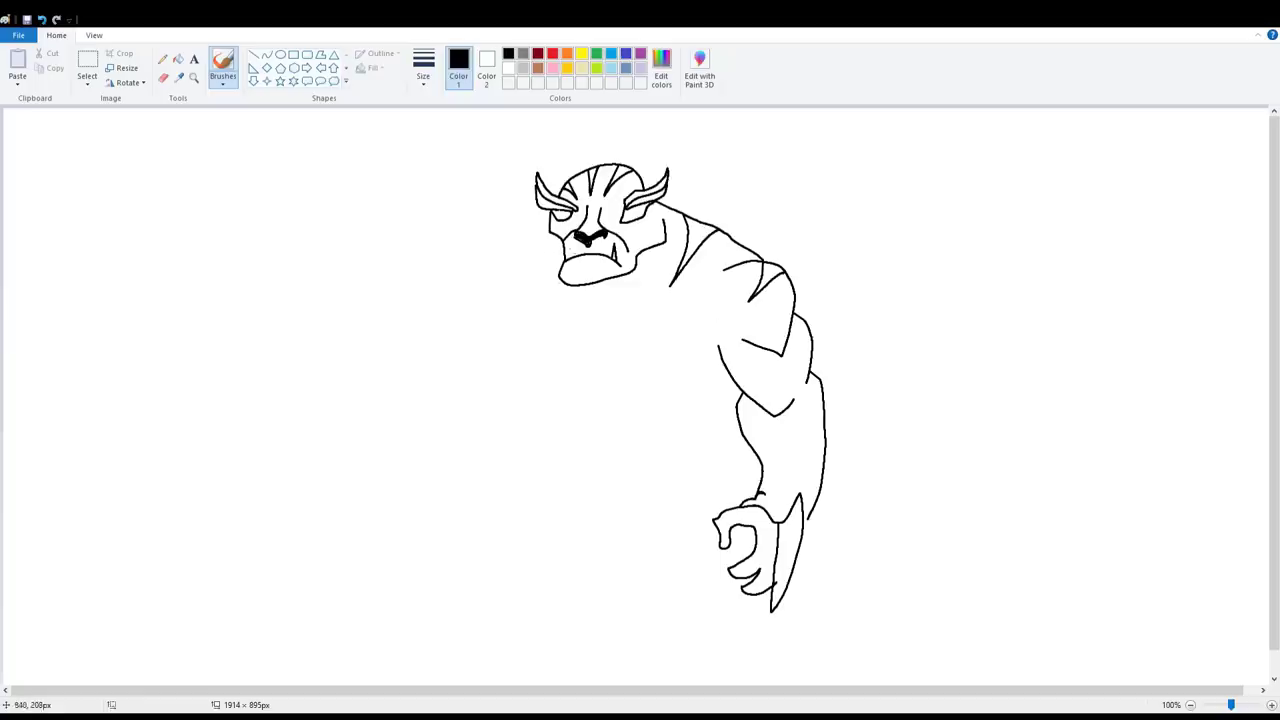
# Draw the outer contour of the creature's right shoulder and arm from the jaw down to the wrist claw
pyautogui.moveTo(560, 252)
pyautogui.mouseDown()
pyautogui.moveTo(504, 286)
pyautogui.moveTo(508, 328)
pyautogui.mouseUp()
pyautogui.hotkey('ctrl', 'z')
pyautogui.moveTo(552, 237)
pyautogui.mouseDown()
pyautogui.moveTo(492, 278)
pyautogui.moveTo(484, 335)
pyautogui.moveTo(511, 426)
pyautogui.moveTo(494, 460)
pyautogui.moveTo(506, 525)
pyautogui.moveTo(544, 628)
pyautogui.moveTo(519, 528)
pyautogui.mouseUp()
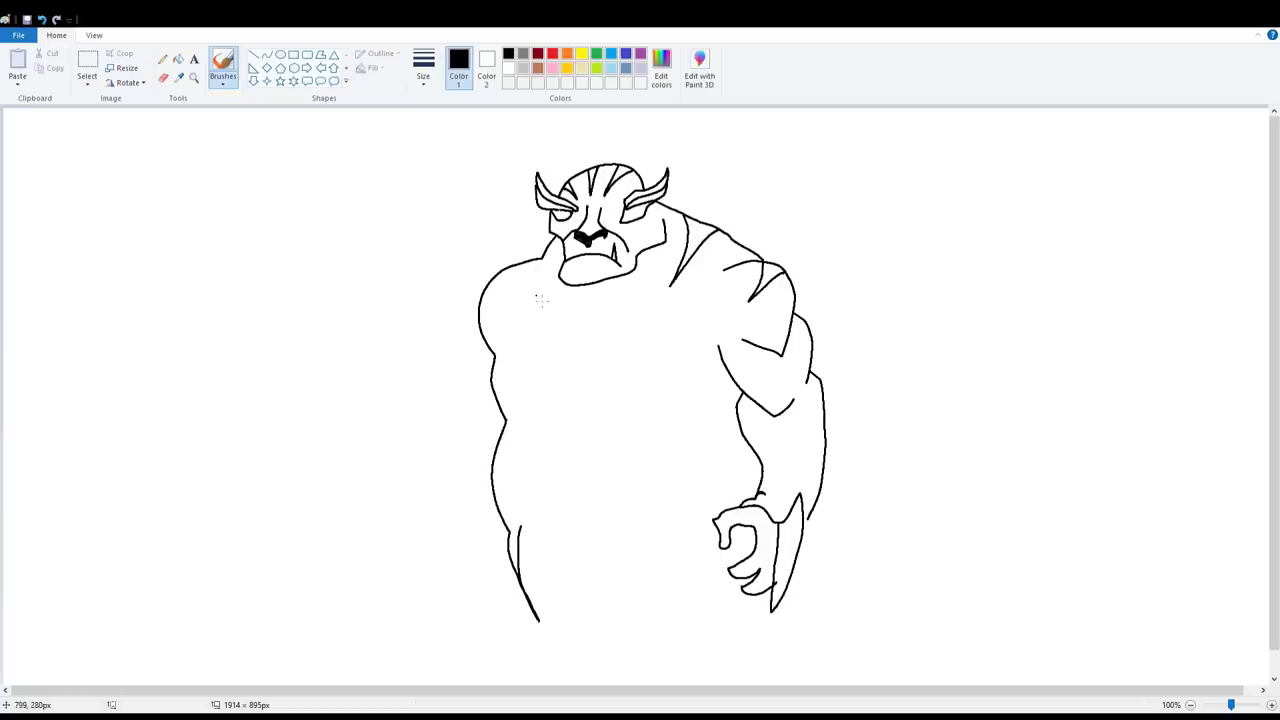
# Outline the chest patch with a round hourglass emblem, and add the chin fur and the right shoulder stripe
pyautogui.moveTo(537, 296)
pyautogui.mouseDown()
pyautogui.moveTo(597, 304)
pyautogui.moveTo(606, 319)
pyautogui.moveTo(697, 283)
pyautogui.moveTo(706, 360)
pyautogui.moveTo(692, 375)
pyautogui.moveTo(620, 366)
pyautogui.mouseUp()
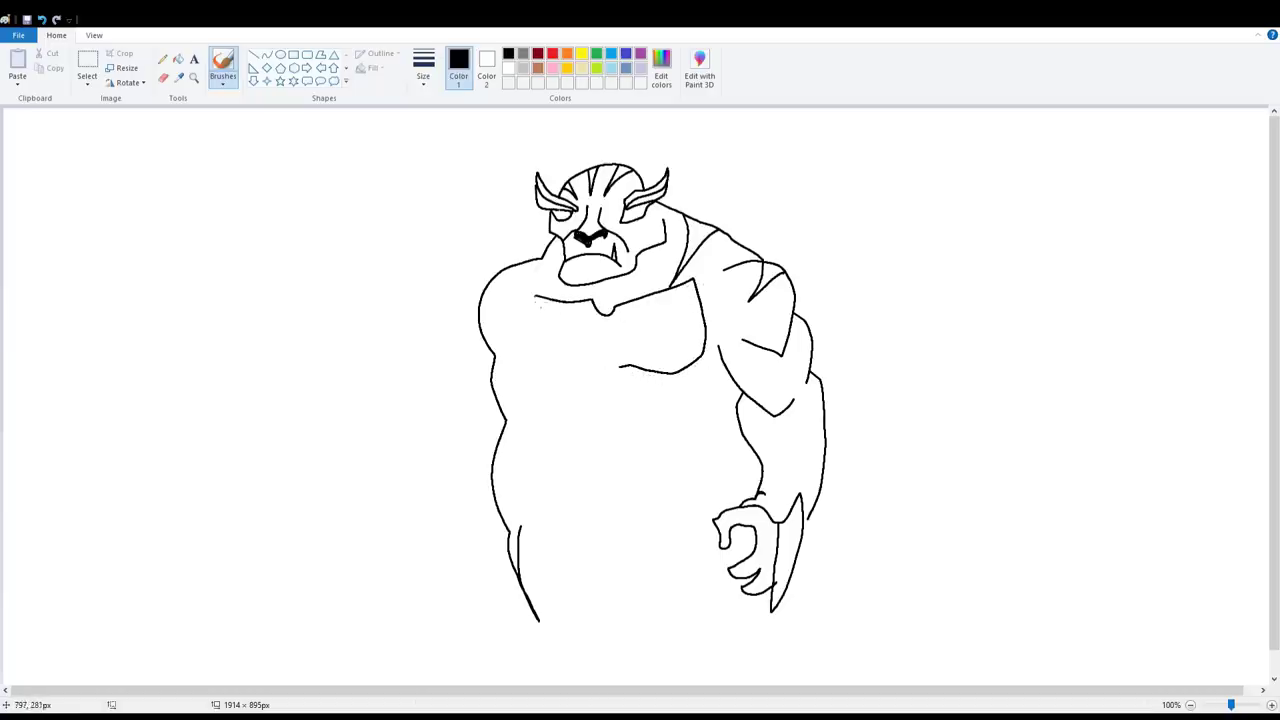
pyautogui.moveTo(536, 297)
pyautogui.mouseDown()
pyautogui.moveTo(571, 390)
pyautogui.moveTo(620, 366)
pyautogui.mouseUp()
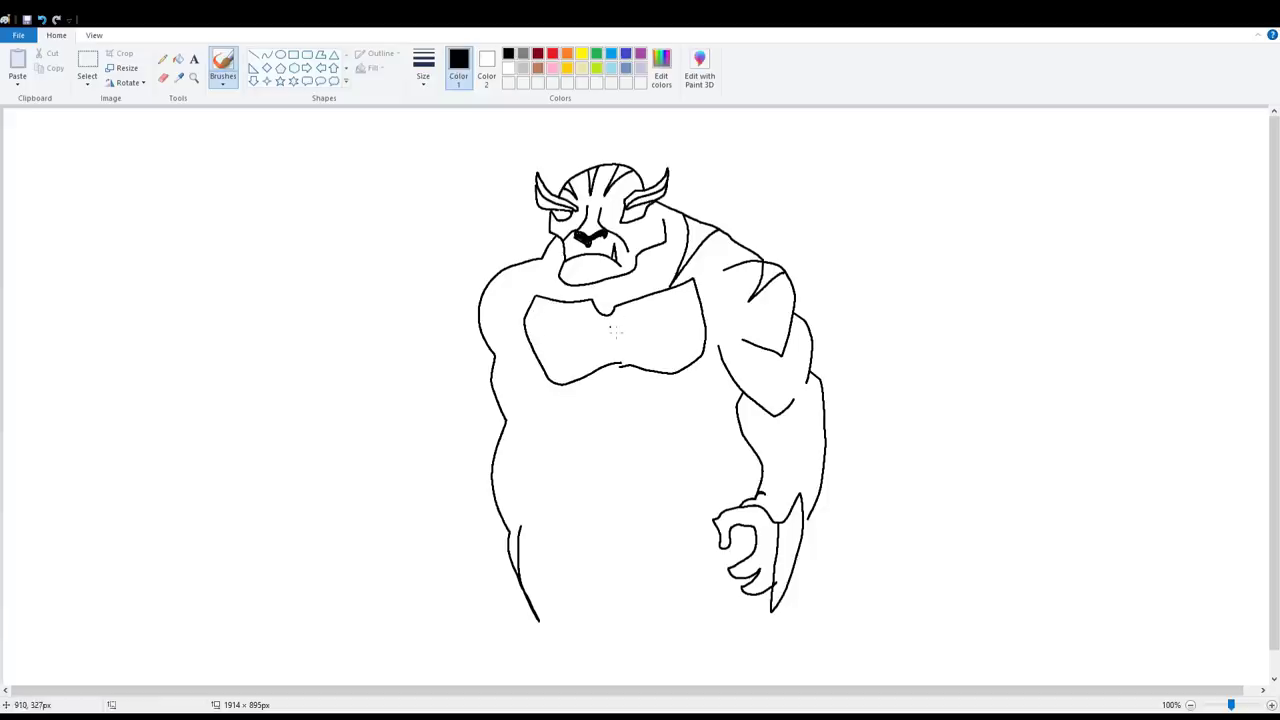
pyautogui.moveTo(607, 323)
pyautogui.mouseDown()
pyautogui.moveTo(594, 340)
pyautogui.moveTo(622, 334)
pyautogui.moveTo(603, 322)
pyautogui.moveTo(606, 348)
pyautogui.moveTo(607, 337)
pyautogui.moveTo(620, 345)
pyautogui.mouseUp()
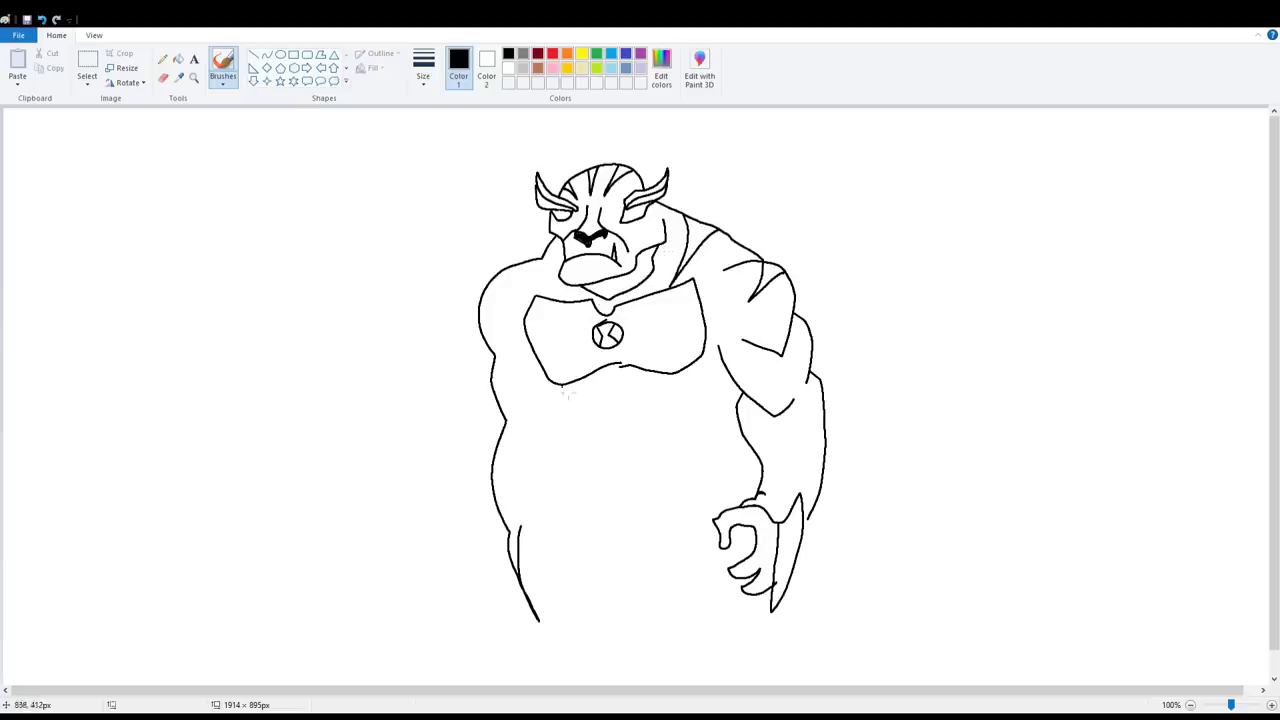
pyautogui.moveTo(503, 282)
pyautogui.mouseDown()
pyautogui.moveTo(519, 330)
pyautogui.moveTo(504, 288)
pyautogui.mouseUp()
# Draw the belly patch with its centre line, and complete the right arm with its inner contour and fingers
pyautogui.moveTo(557, 388)
pyautogui.mouseDown()
pyautogui.moveTo(587, 416)
pyautogui.moveTo(596, 451)
pyautogui.moveTo(637, 477)
pyautogui.moveTo(676, 455)
pyautogui.moveTo(690, 364)
pyautogui.mouseUp()
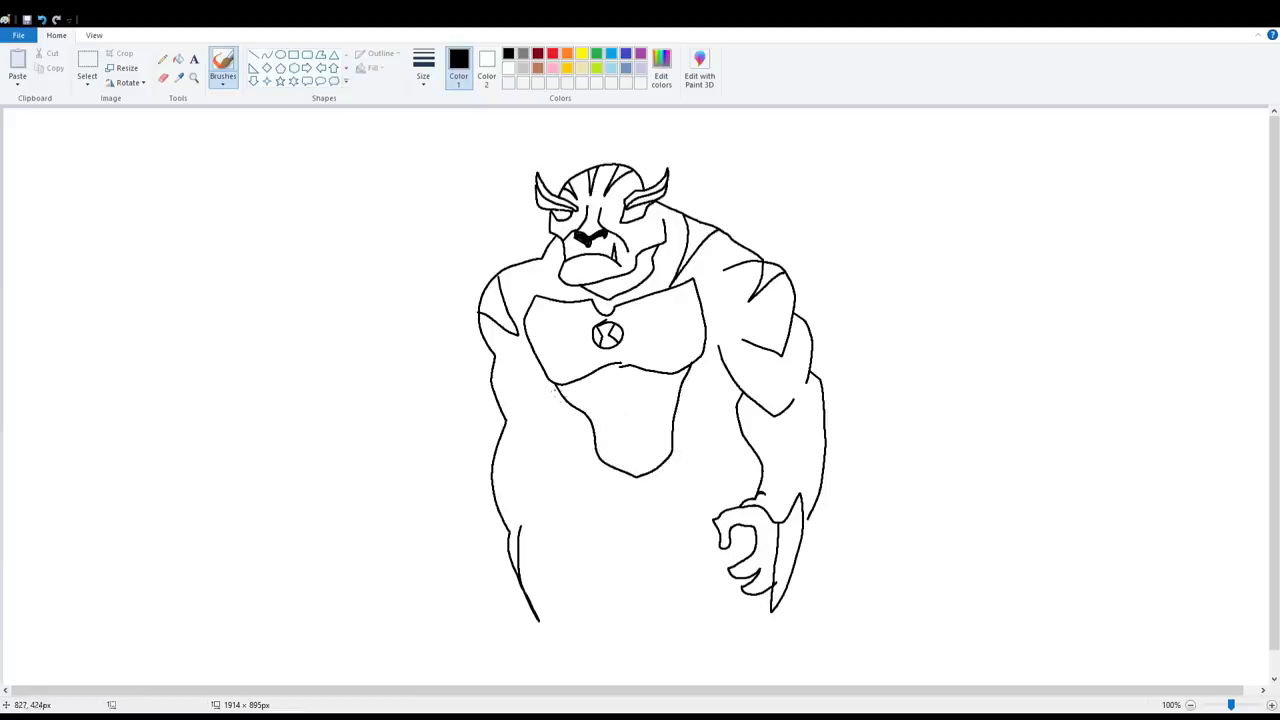
pyautogui.moveTo(556, 391)
pyautogui.mouseDown()
pyautogui.moveTo(538, 422)
pyautogui.moveTo(515, 405)
pyautogui.moveTo(565, 437)
pyautogui.moveTo(555, 523)
pyautogui.moveTo(570, 534)
pyautogui.moveTo(568, 567)
pyautogui.moveTo(553, 542)
pyautogui.moveTo(549, 567)
pyautogui.moveTo(568, 602)
pyautogui.moveTo(524, 590)
pyautogui.moveTo(548, 603)
pyautogui.mouseUp()
pyautogui.moveTo(551, 548); pyautogui.dragTo(560, 588)
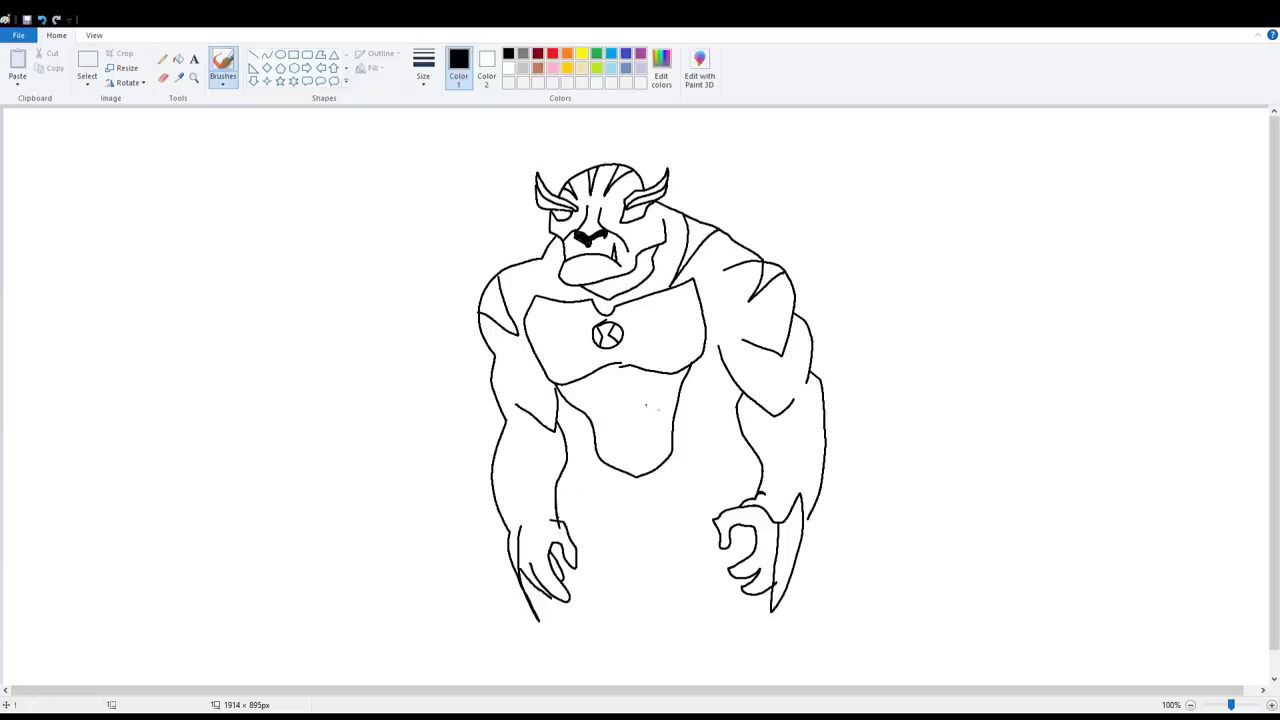
pyautogui.moveTo(617, 377); pyautogui.dragTo(628, 452)
# Draw the sides of the waist, both legs and the feet with separate toes
pyautogui.moveTo(725, 356); pyautogui.dragTo(700, 477)
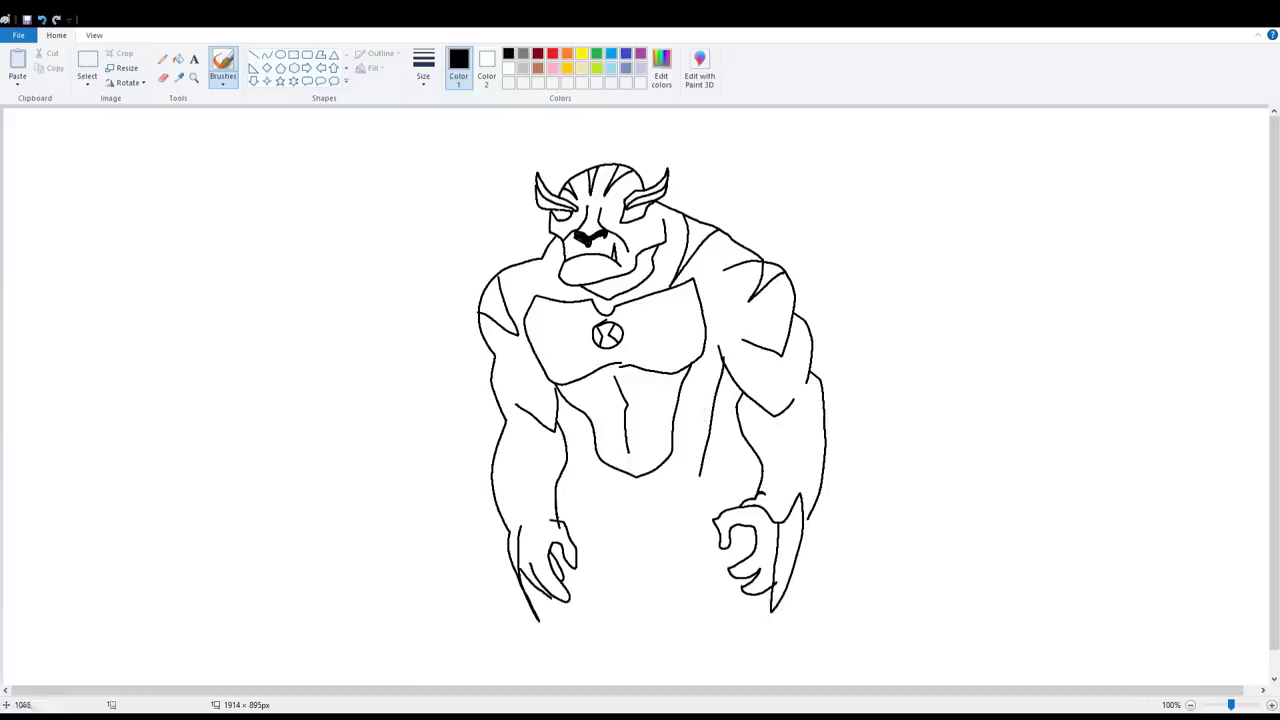
pyautogui.hotkey('ctrl', 'z')
pyautogui.moveTo(720, 364)
pyautogui.mouseDown()
pyautogui.moveTo(692, 490)
pyautogui.moveTo(712, 540)
pyautogui.mouseUp()
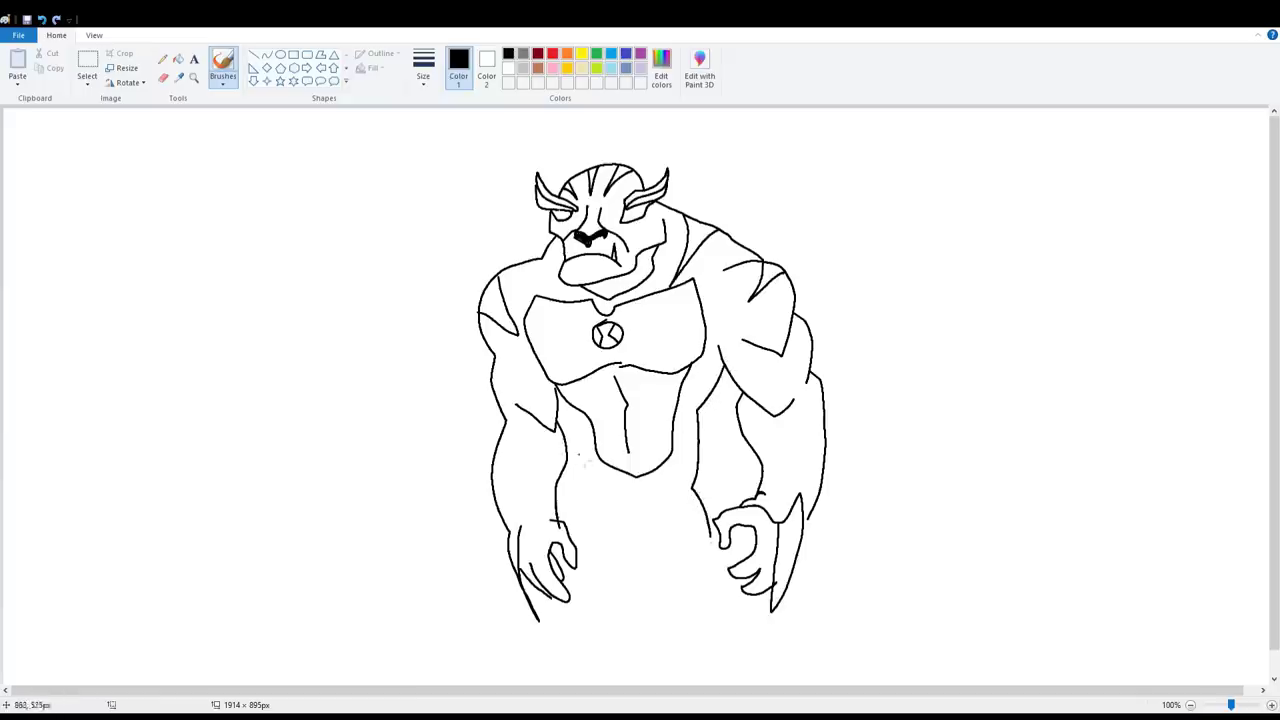
pyautogui.moveTo(586, 434)
pyautogui.mouseDown()
pyautogui.moveTo(610, 648)
pyautogui.moveTo(636, 660)
pyautogui.moveTo(637, 512)
pyautogui.moveTo(624, 506)
pyautogui.moveTo(662, 499)
pyautogui.moveTo(658, 538)
pyautogui.moveTo(716, 636)
pyautogui.moveTo(734, 604)
pyautogui.moveTo(714, 538)
pyautogui.mouseUp()
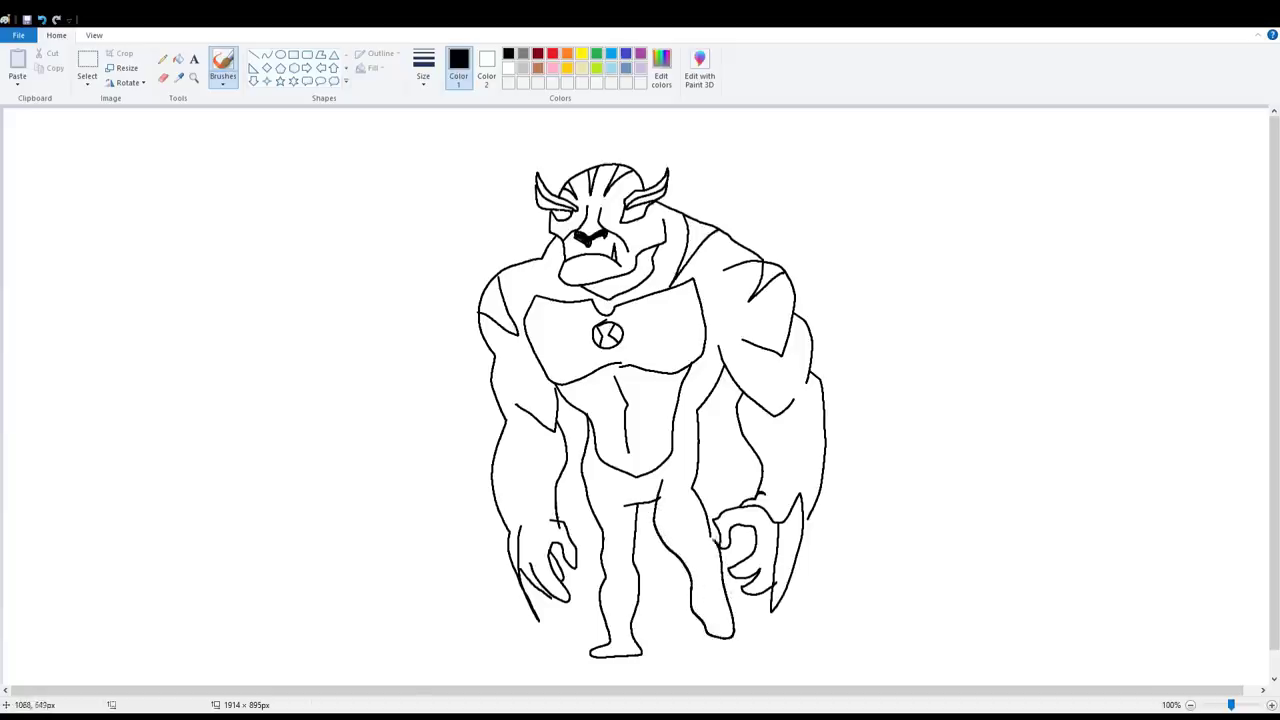
pyautogui.moveTo(647, 658)
pyautogui.mouseDown()
pyautogui.moveTo(622, 675)
pyautogui.moveTo(558, 678)
pyautogui.moveTo(572, 657)
pyautogui.mouseUp()
pyautogui.moveTo(709, 634)
pyautogui.mouseDown()
pyautogui.moveTo(745, 674)
pyautogui.moveTo(738, 650)
pyautogui.moveTo(766, 660)
pyautogui.moveTo(749, 670)
pyautogui.mouseUp()
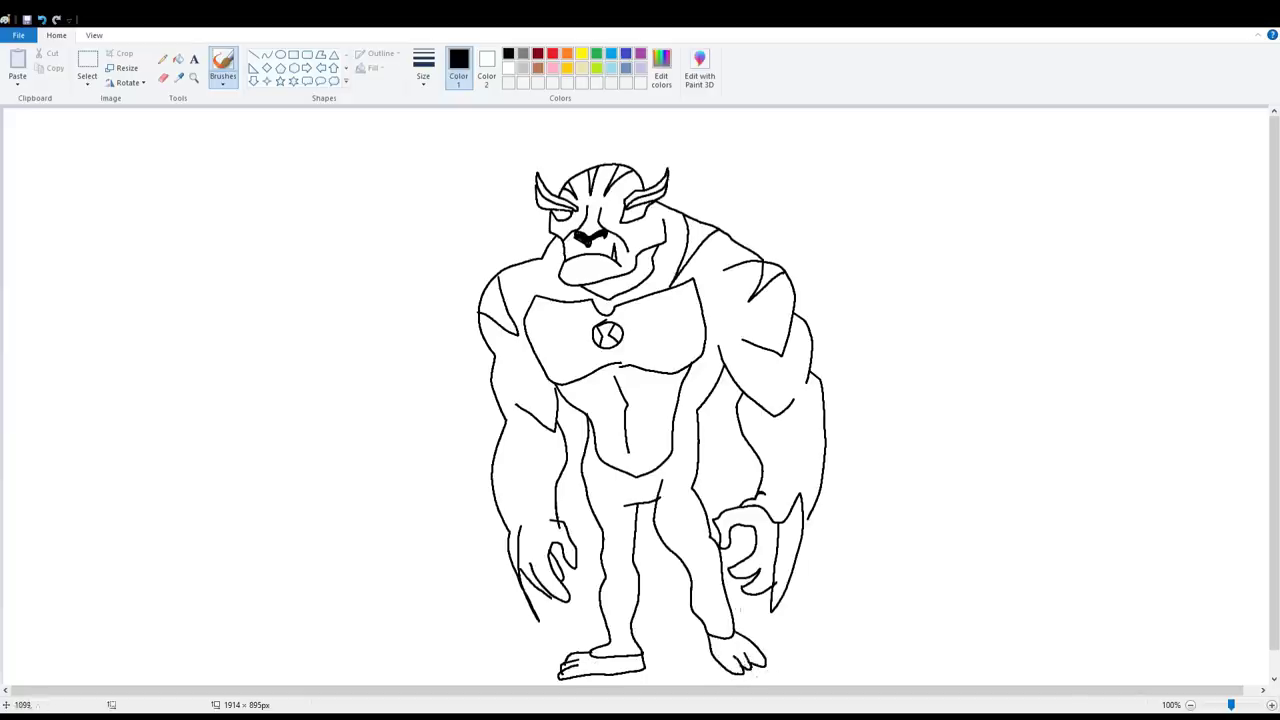
# Add the knee lines, pointed stripes on the left thigh and waist, the right claw's tip and the pupils
pyautogui.moveTo(620, 565); pyautogui.dragTo(611, 597)
pyautogui.moveTo(690, 561); pyautogui.dragTo(712, 585)
pyautogui.moveTo(698, 492)
pyautogui.mouseDown()
pyautogui.moveTo(674, 508)
pyautogui.moveTo(718, 518)
pyautogui.moveTo(686, 538)
pyautogui.mouseUp()
pyautogui.moveTo(716, 364)
pyautogui.mouseDown()
pyautogui.moveTo(690, 386)
pyautogui.moveTo(684, 429)
pyautogui.mouseUp()
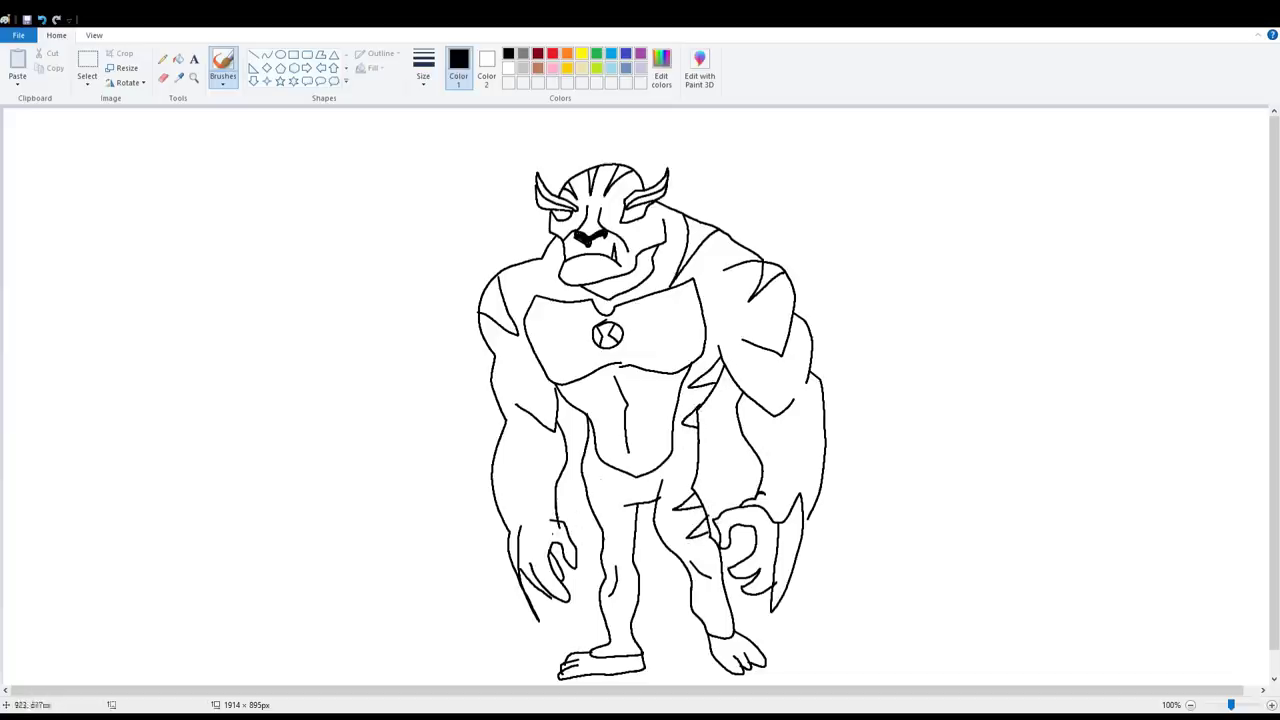
pyautogui.moveTo(510, 530); pyautogui.dragTo(520, 516)
pyautogui.click(633, 213)
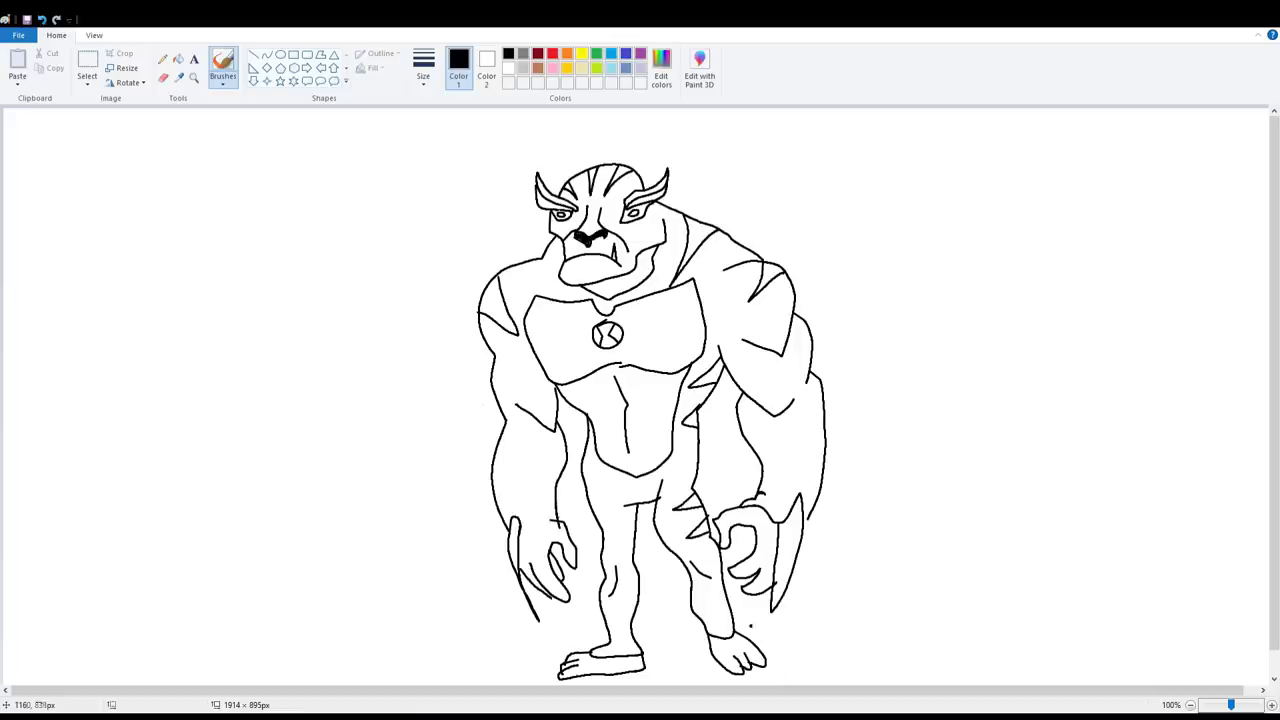
# Fill the forehead stripes and both horn-like brows with black
pyautogui.click(178, 59)
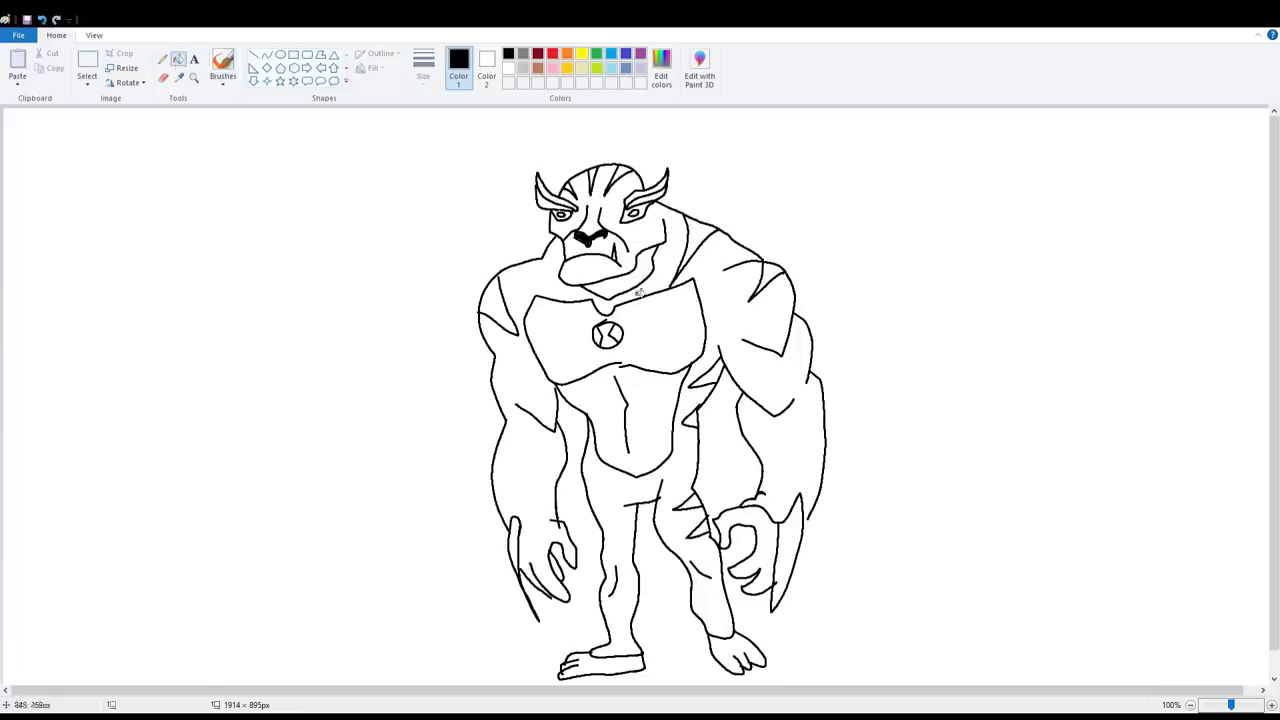
pyautogui.click(594, 180)
pyautogui.click(626, 177)
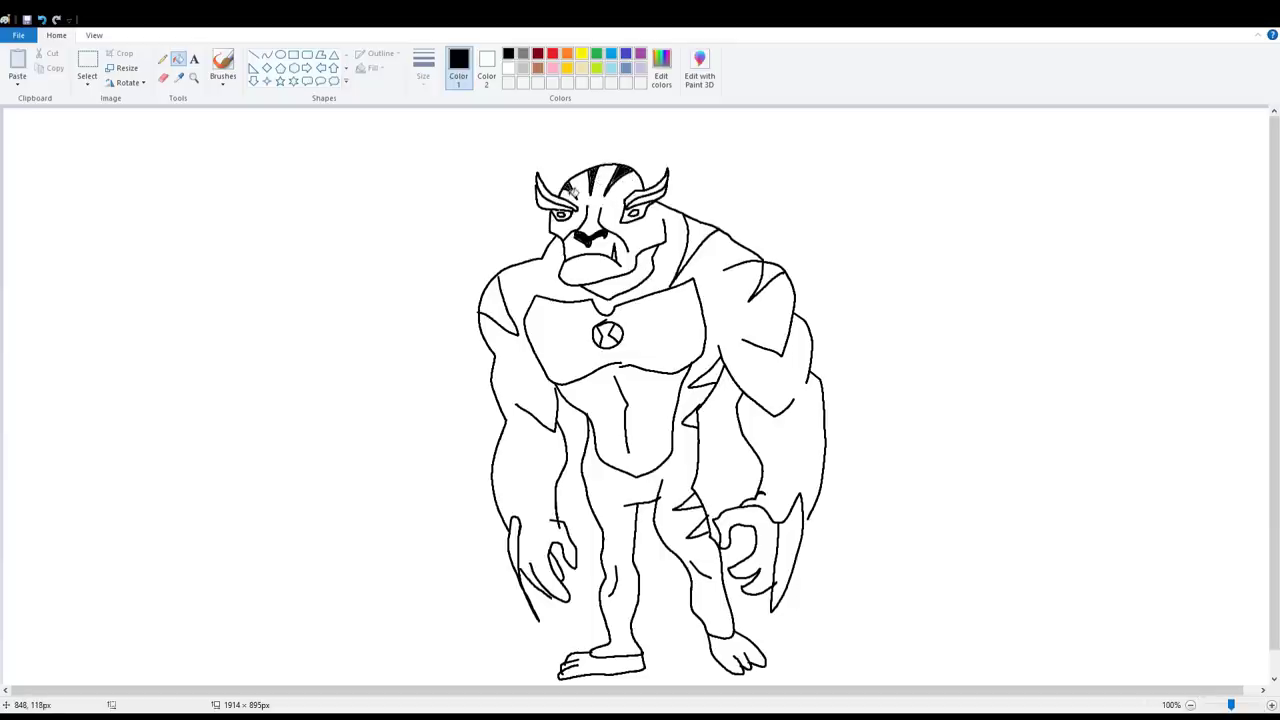
pyautogui.click(550, 204)
pyautogui.click(642, 205)
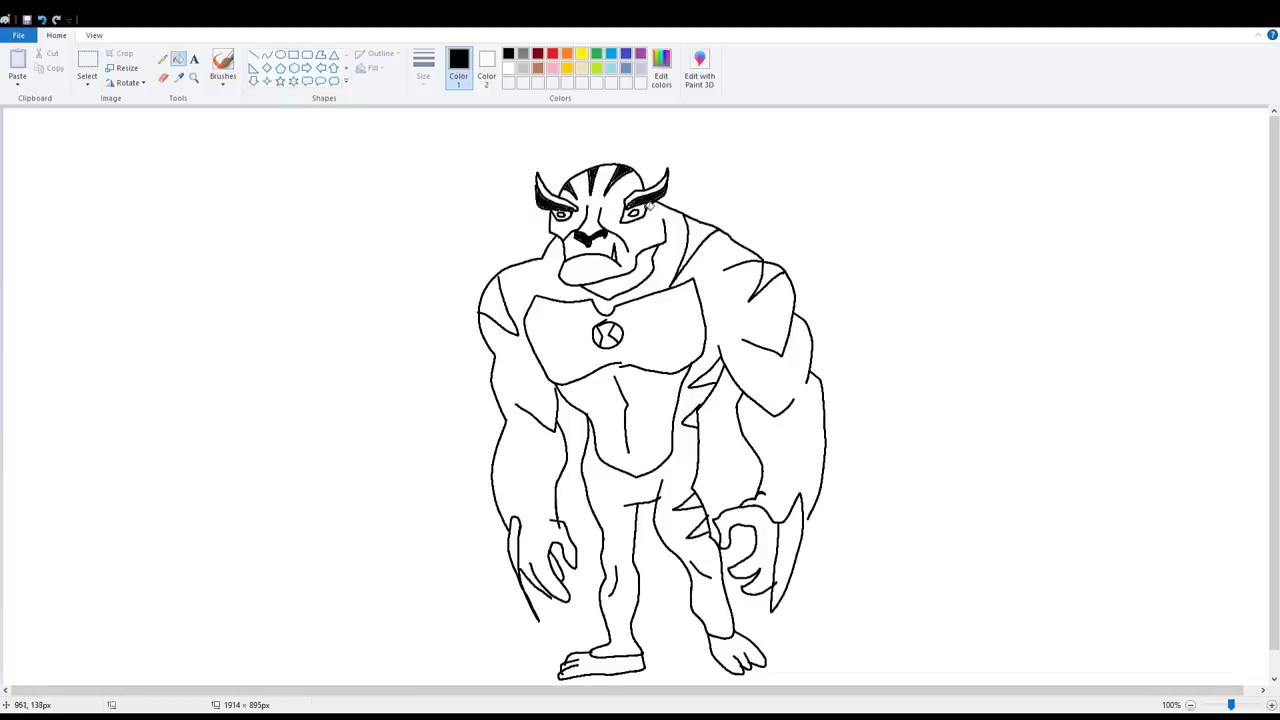
# Fill the shoulder, waist and thigh stripes and both wrist claws with black
pyautogui.click(700, 240)
pyautogui.click(770, 278)
pyautogui.click(505, 310)
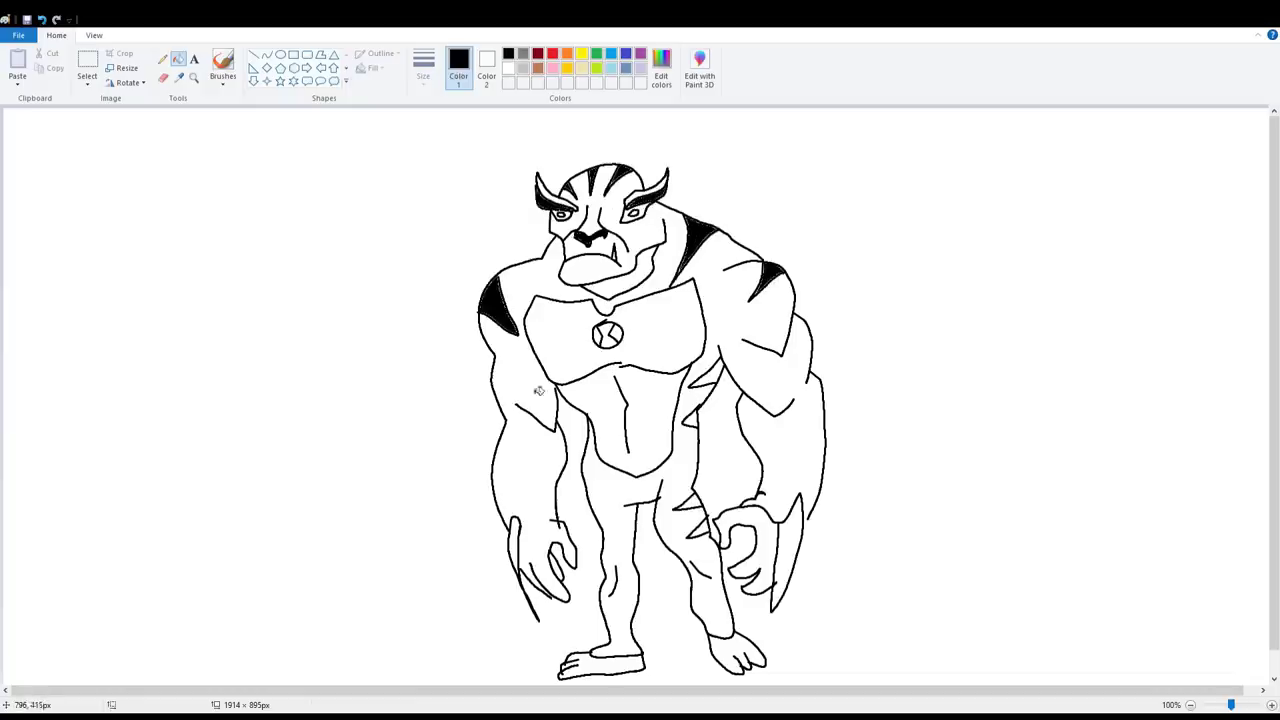
pyautogui.click(713, 382)
pyautogui.click(693, 425)
pyautogui.click(700, 528)
pyautogui.click(693, 510)
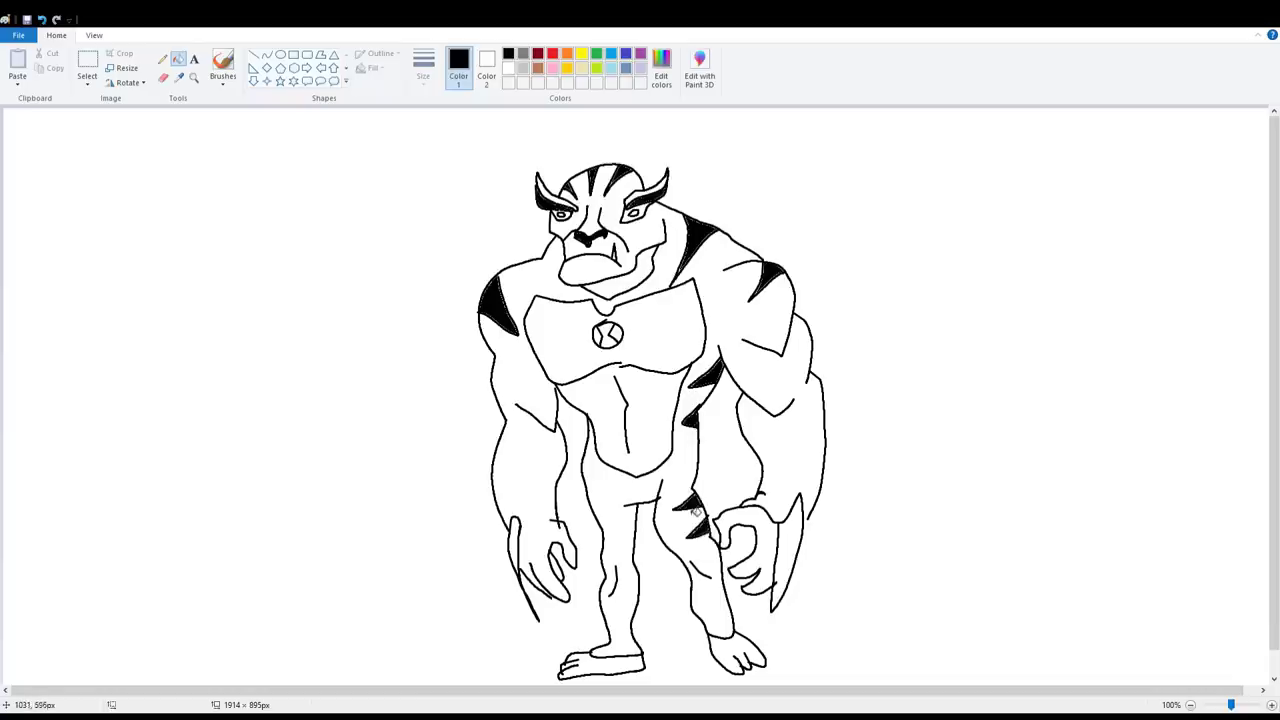
pyautogui.click(795, 540)
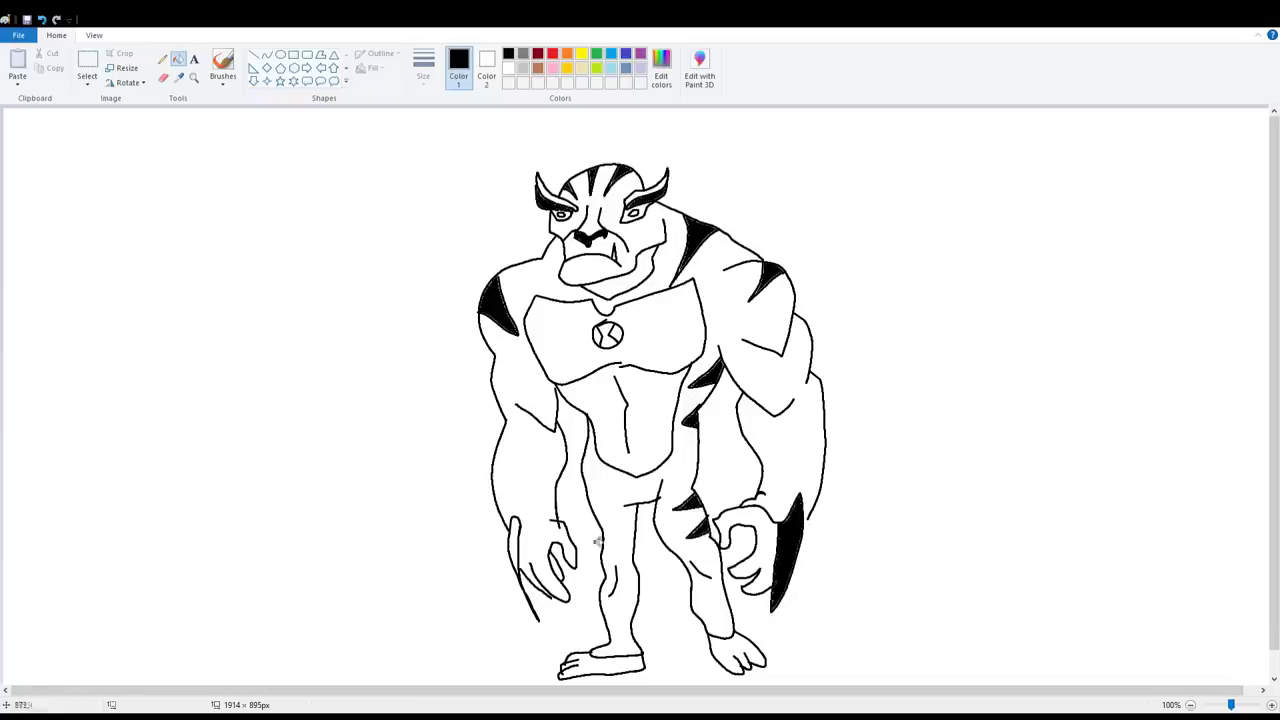
pyautogui.click(516, 543)
# Fill the creature's head, arms, torso sides and legs with orange, leaving the chest, belly, hands and feet white
pyautogui.click(567, 53)
pyautogui.click(614, 208)
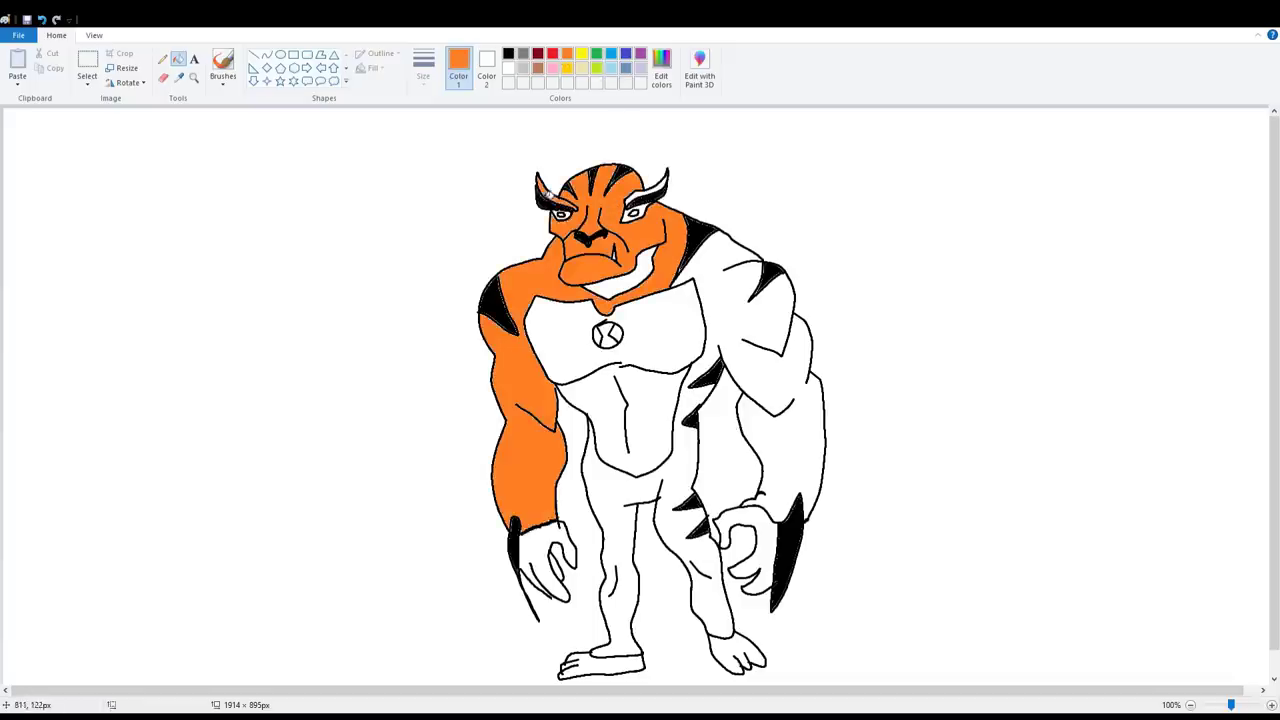
pyautogui.click(714, 264)
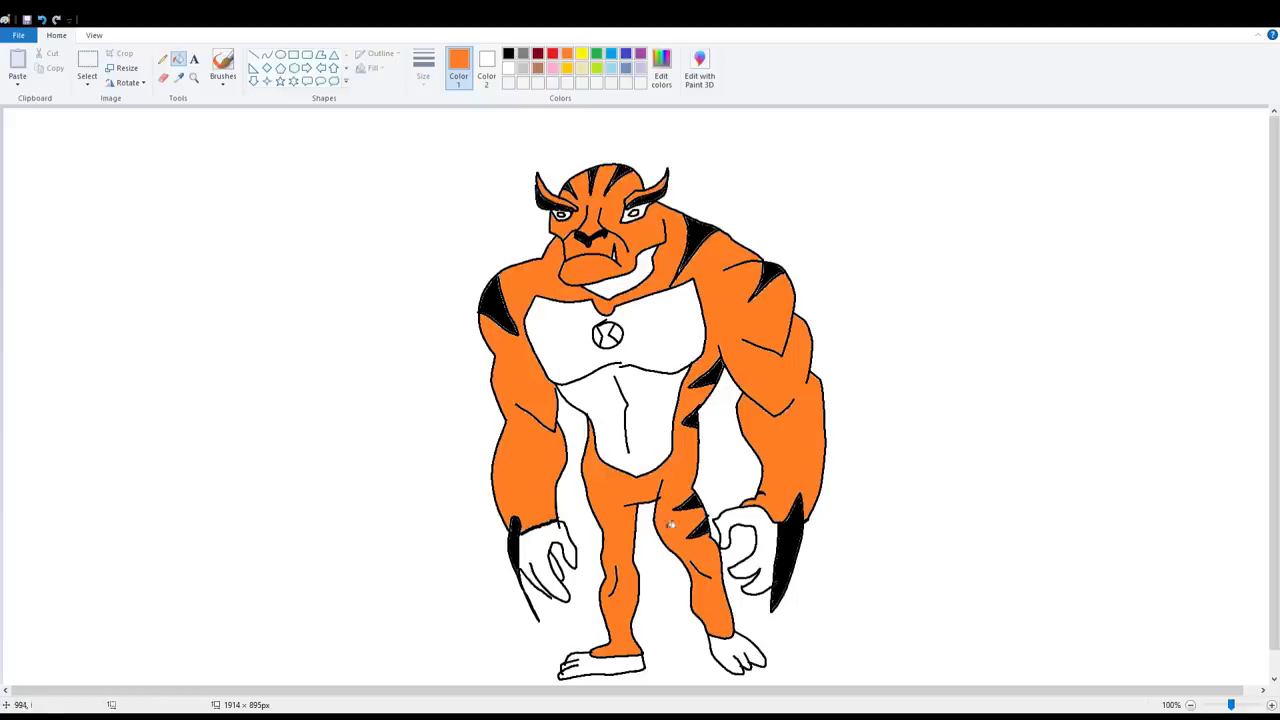
# Colour the hourglass in the chest emblem and the pupils green
pyautogui.click(597, 55)
pyautogui.click(603, 336)
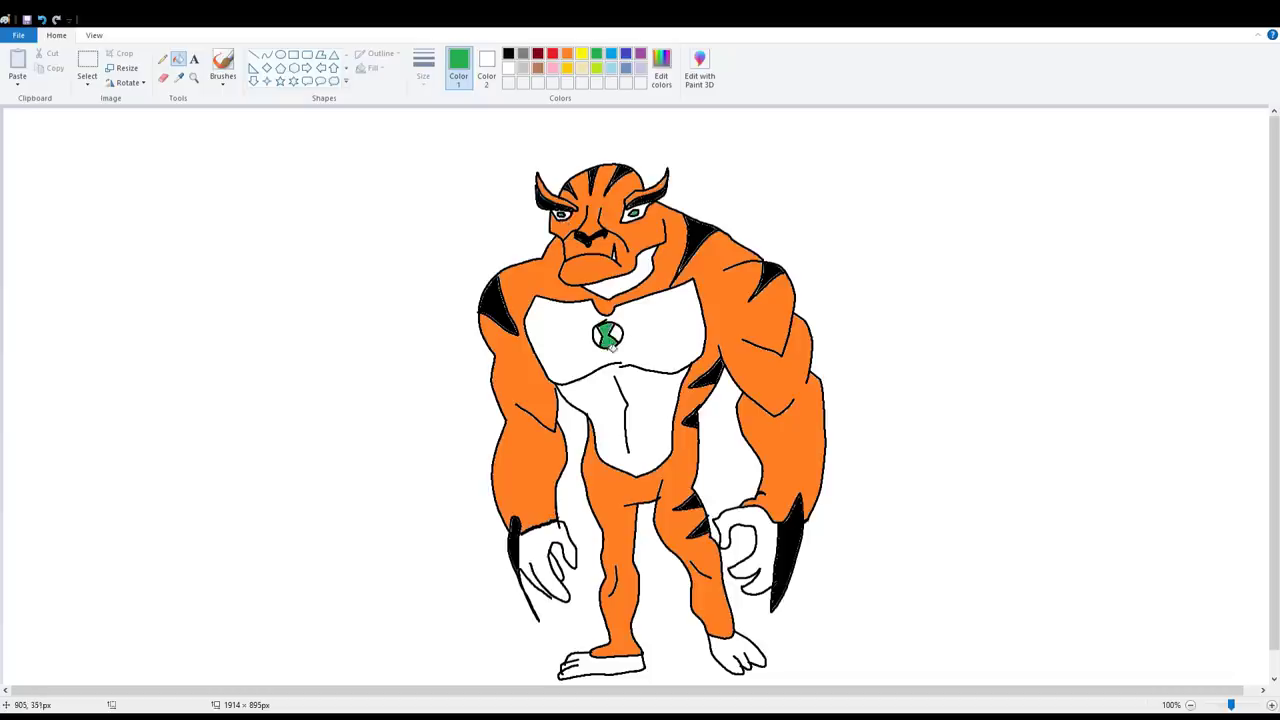